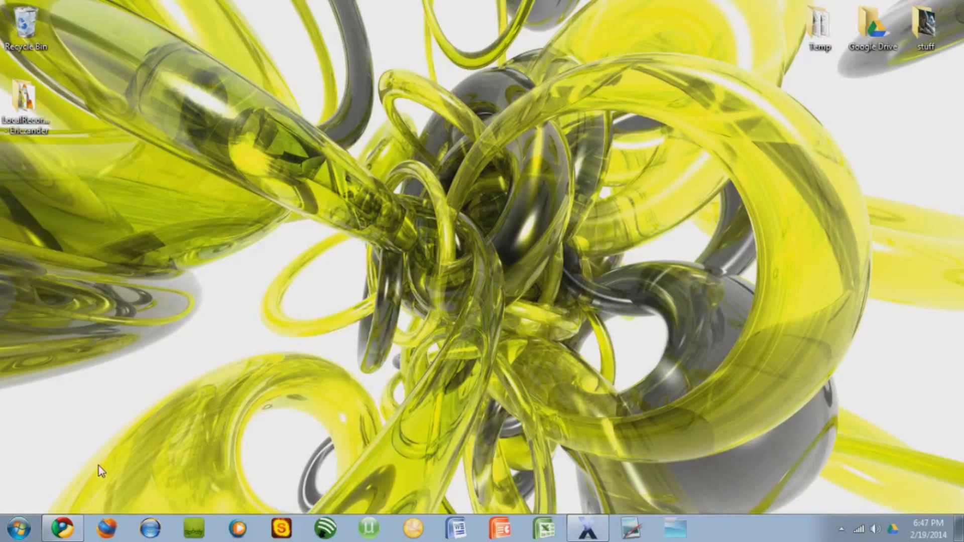
Restore the Chrome window showing the FCEUX version history page from the taskbar
click(62, 528)
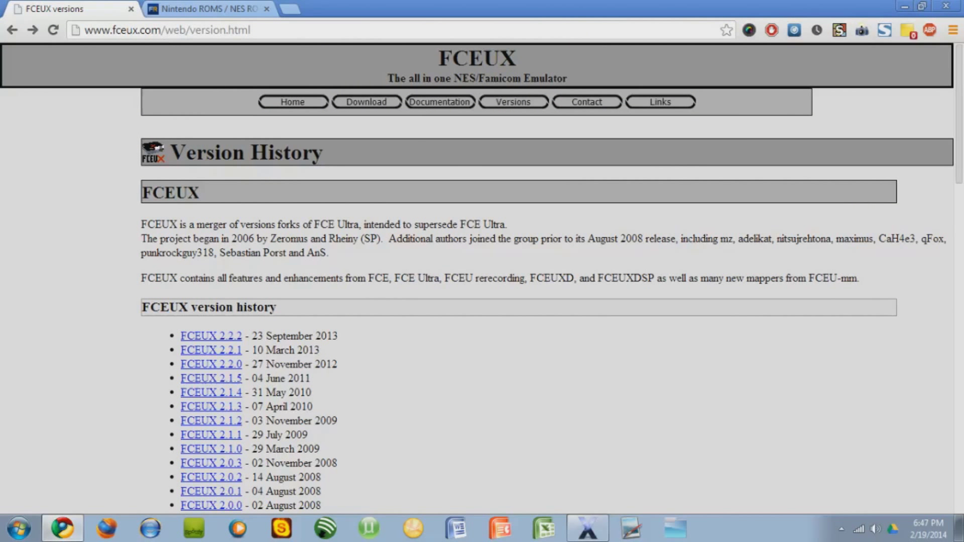
Download the FCEUX 2.2.2 win32 binary (fceux-2.2.2-win32.zip) from the FCEUX Download page
click(372, 106)
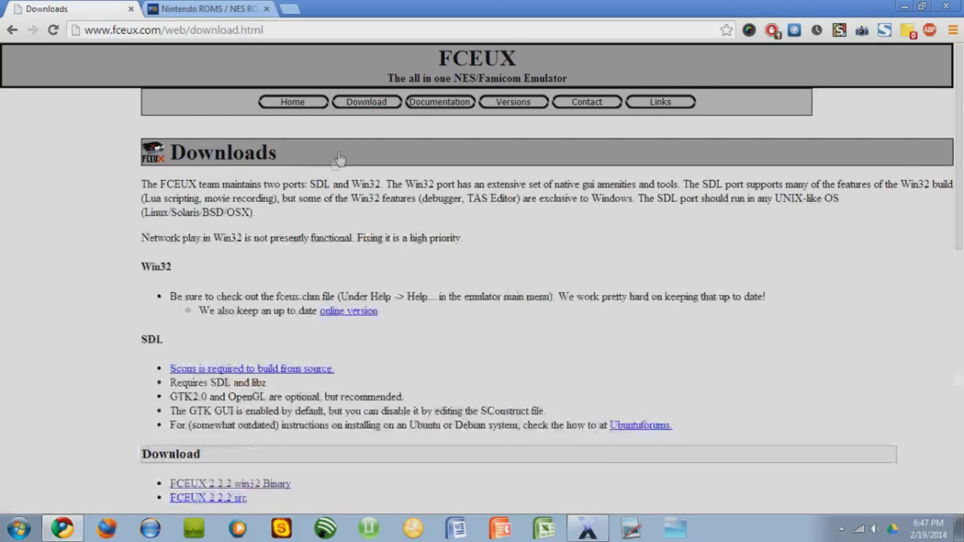
scroll(266, 272, down, 2)
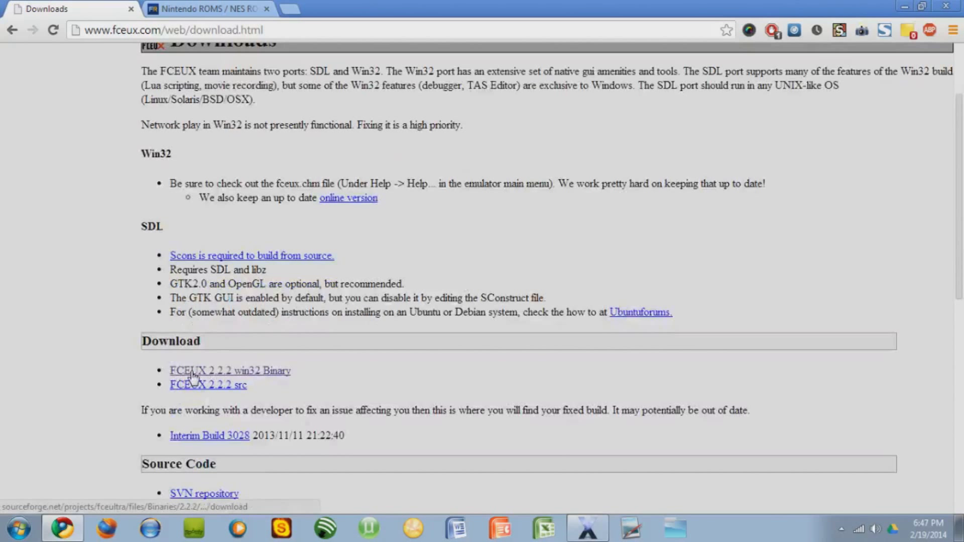
click(272, 373)
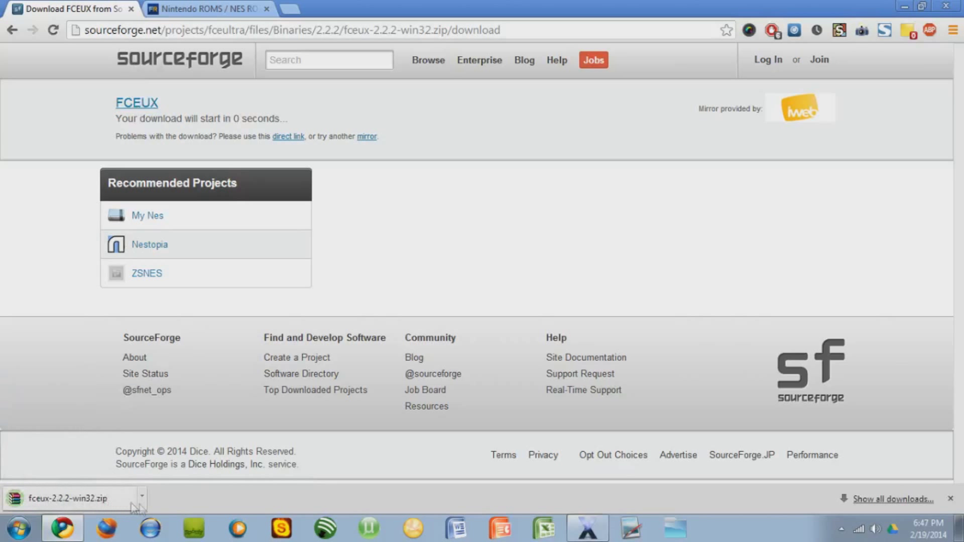
Move the downloaded fceux-2.2.2-win32.zip from the Downloads folder onto the desktop
click(143, 499)
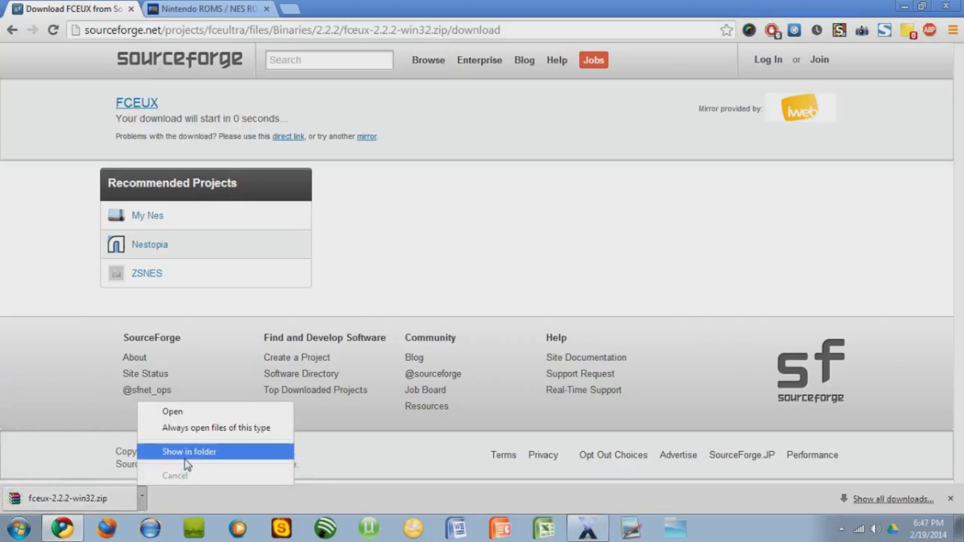
click(184, 458)
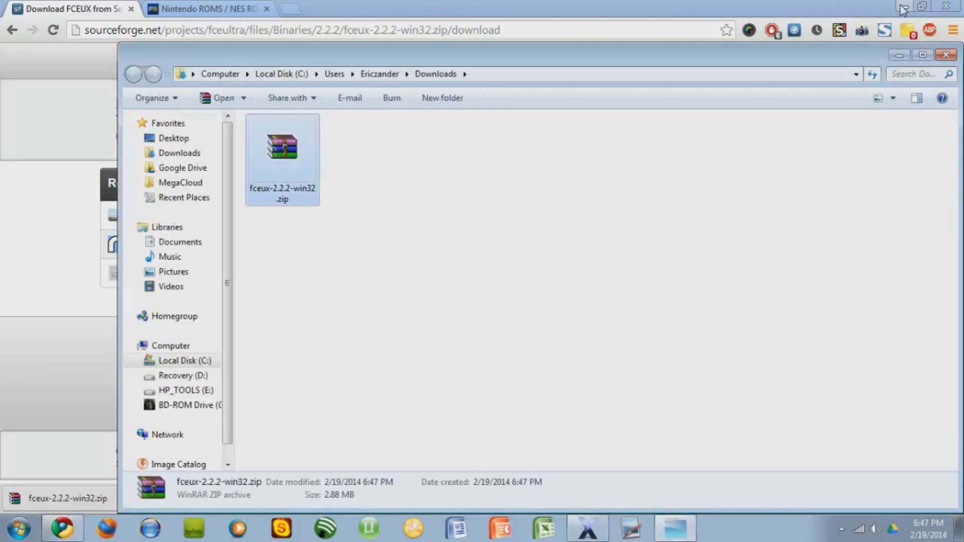
click(902, 9)
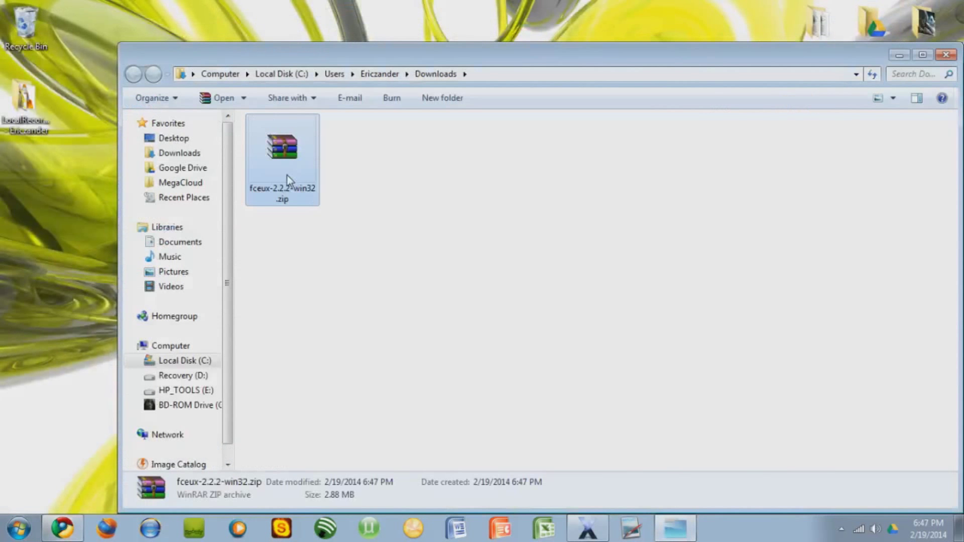
drag(58, 257, 79, 173)
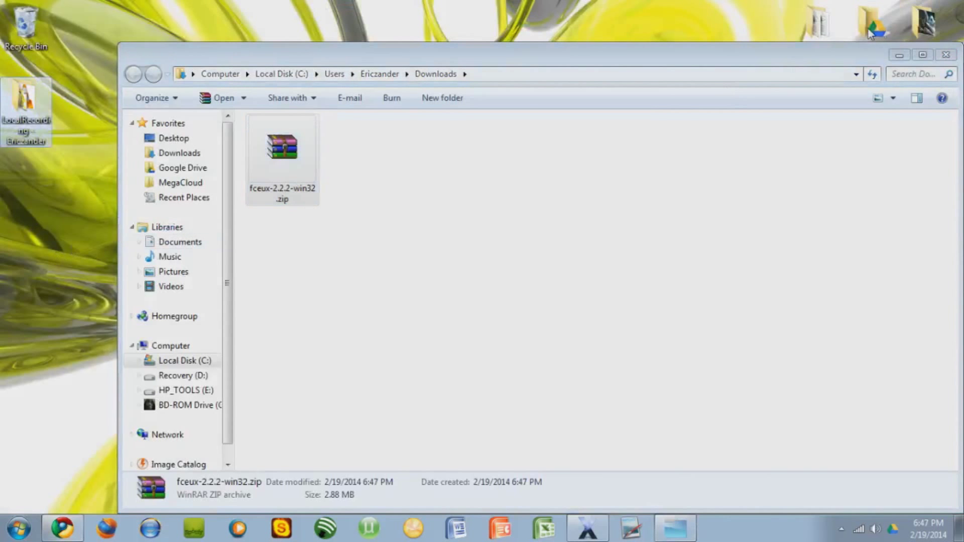
click(945, 55)
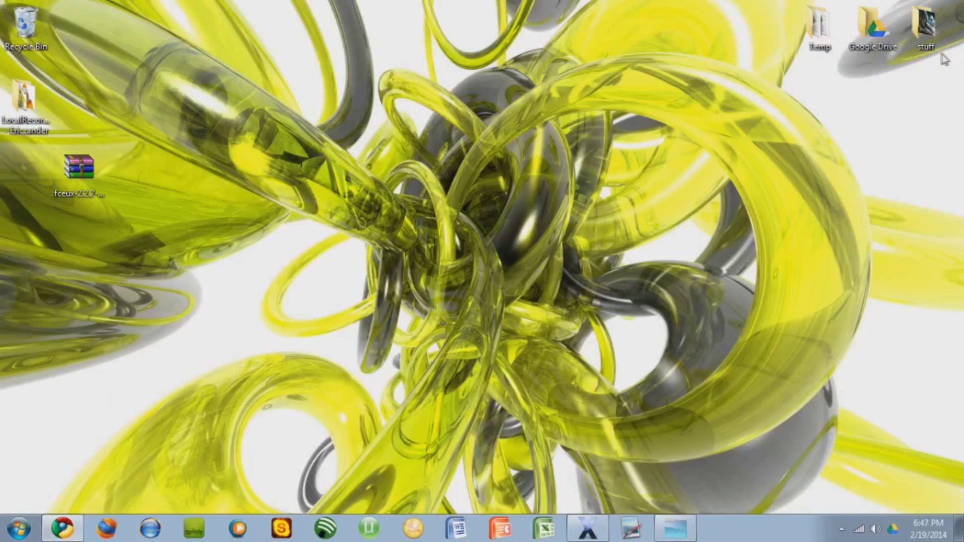
Create a desktop folder named NES and drag the fceux zip into it
right_click(288, 152)
mouse_move(370, 414)
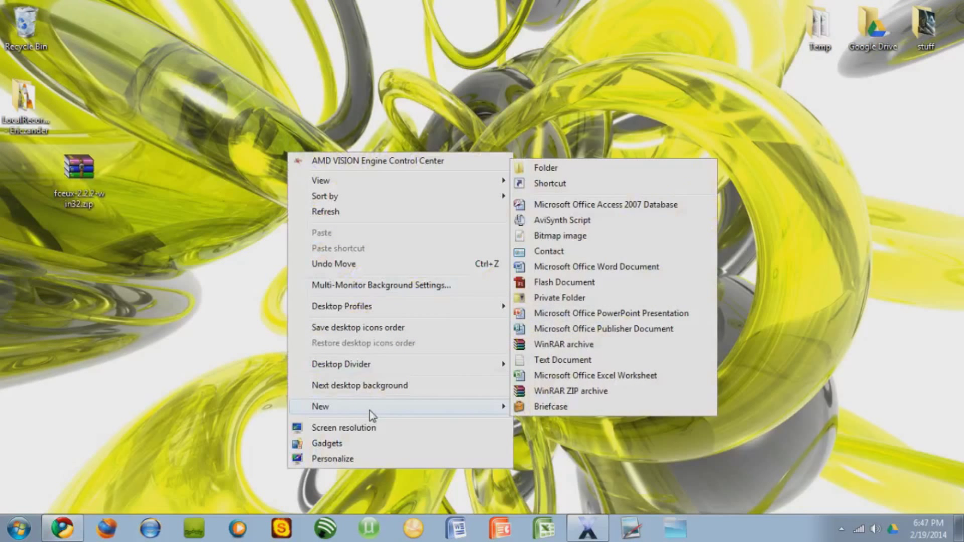
click(562, 170)
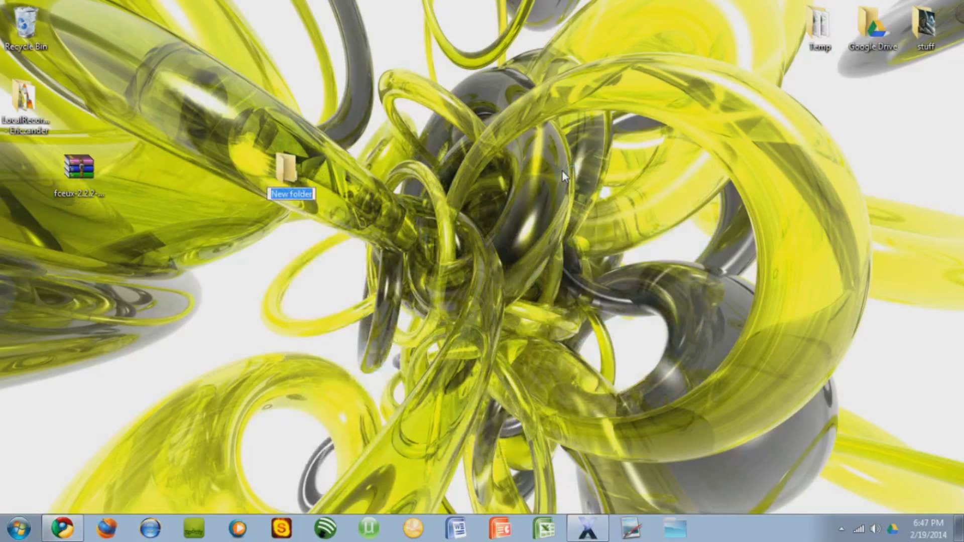
text(NES)
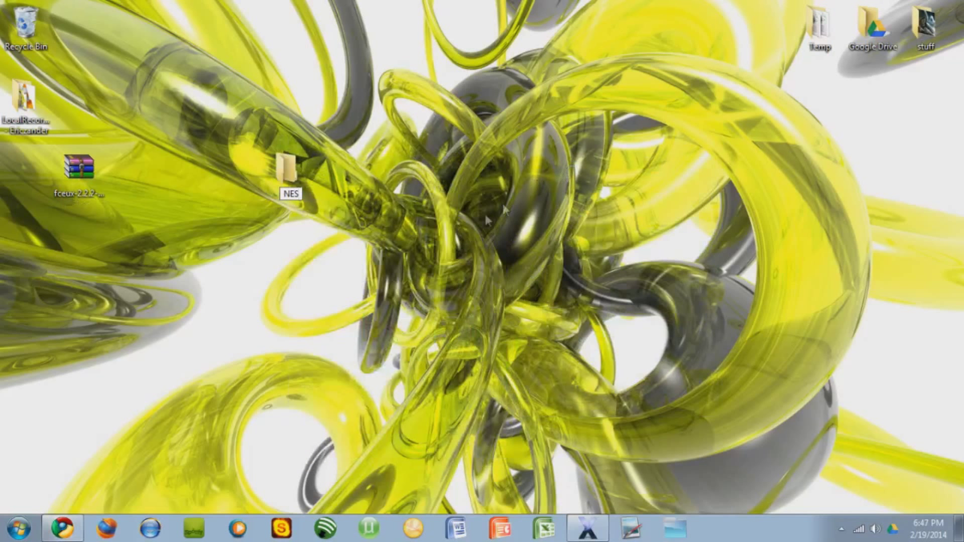
key(Return)
click(79, 180)
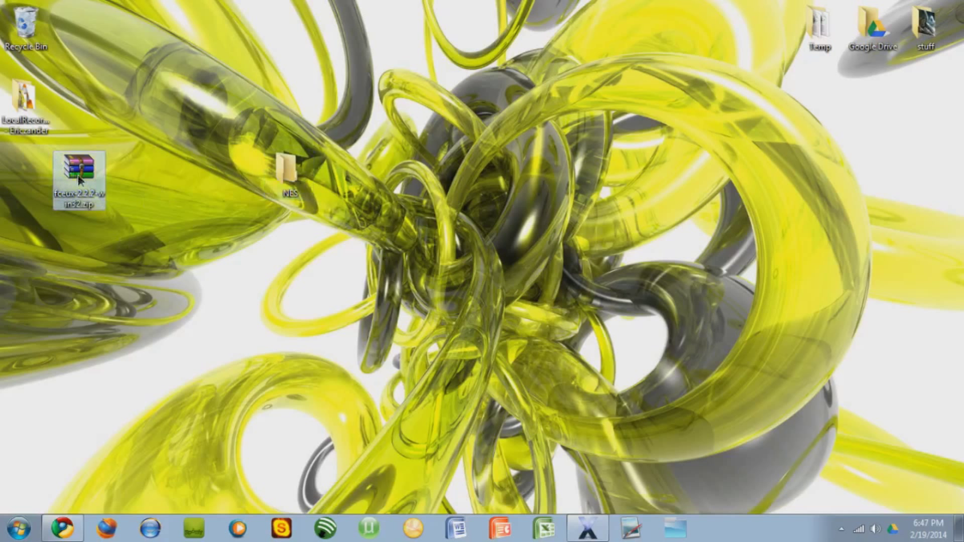
drag(79, 180, 286, 172)
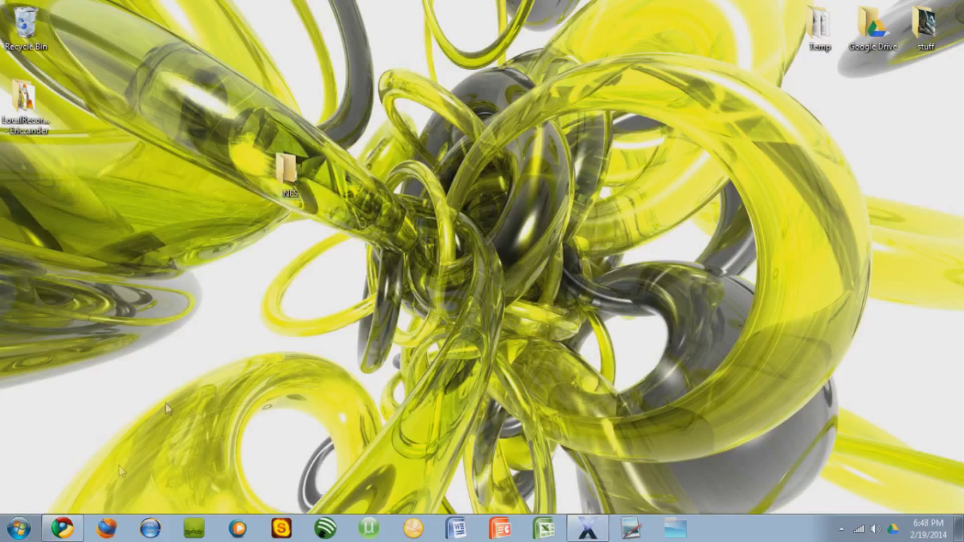
Extract fceux-2.2.2-win32.zip into the NES folder with Extract Here
double_click(286, 180)
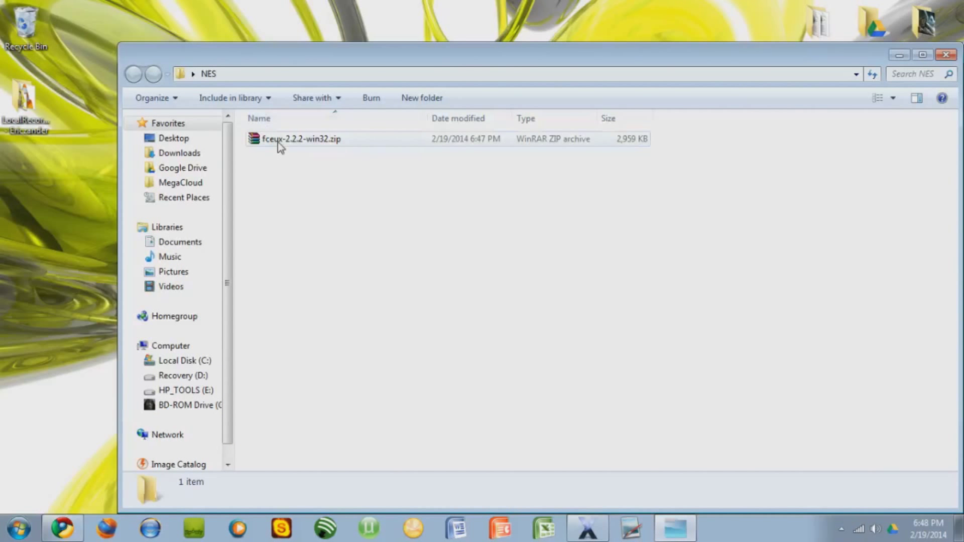
right_click(277, 140)
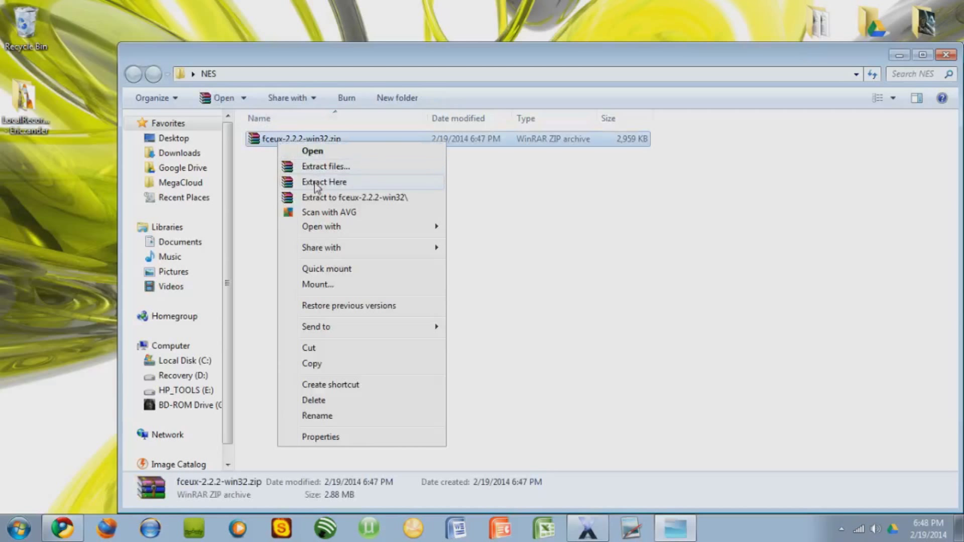
click(316, 188)
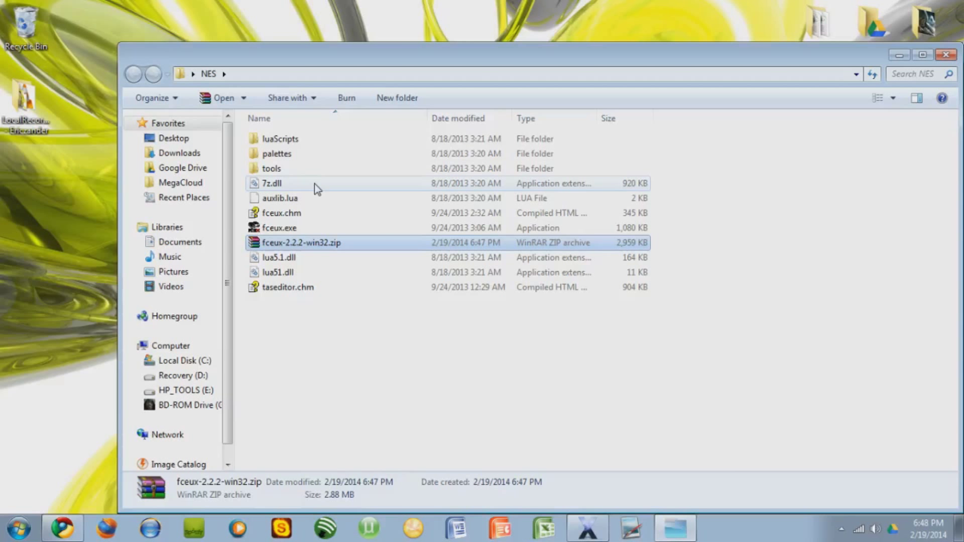
click(328, 346)
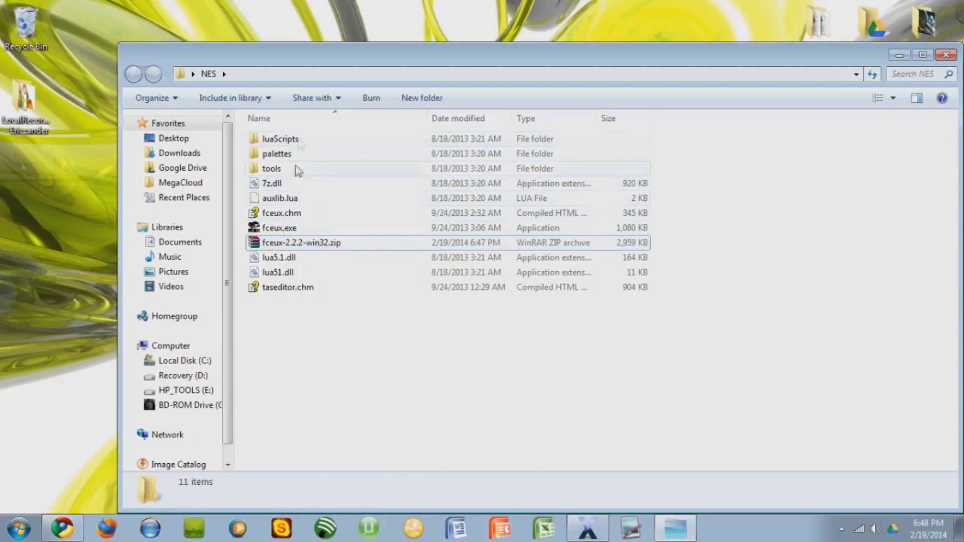
Add a ROMS subfolder inside NES, then switch Chrome to the FreeROMs NES ROMs tab
right_click(293, 319)
mouse_move(321, 287)
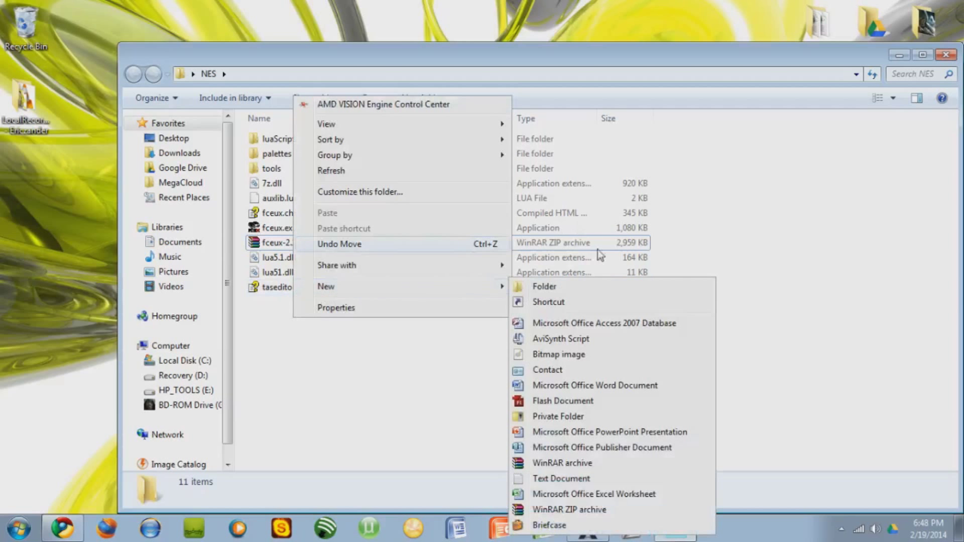
click(582, 285)
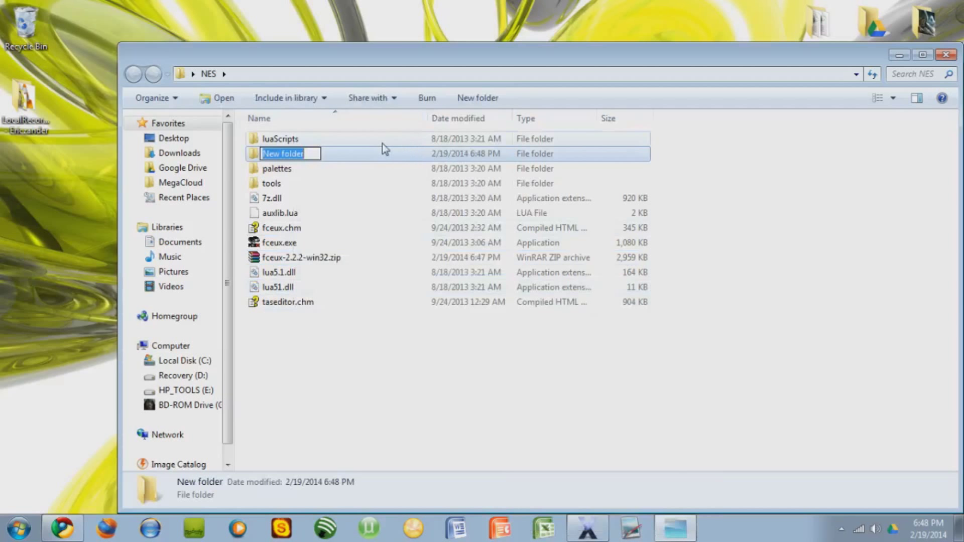
text(RO)
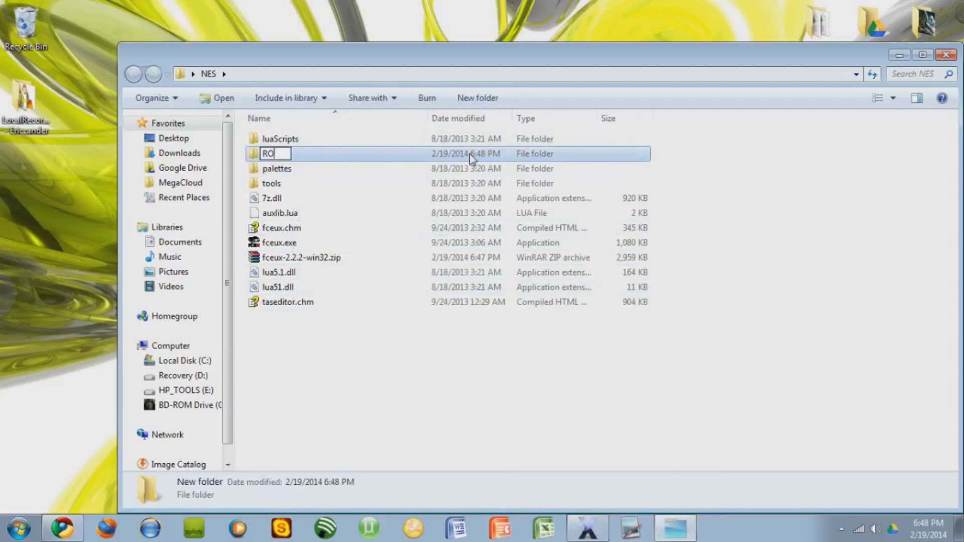
text(MS)
click(702, 293)
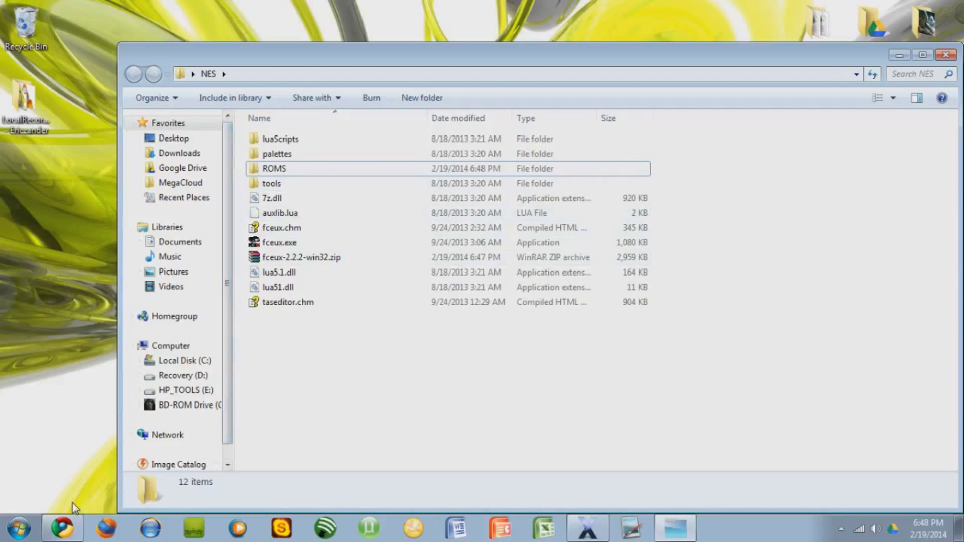
click(63, 527)
click(191, 9)
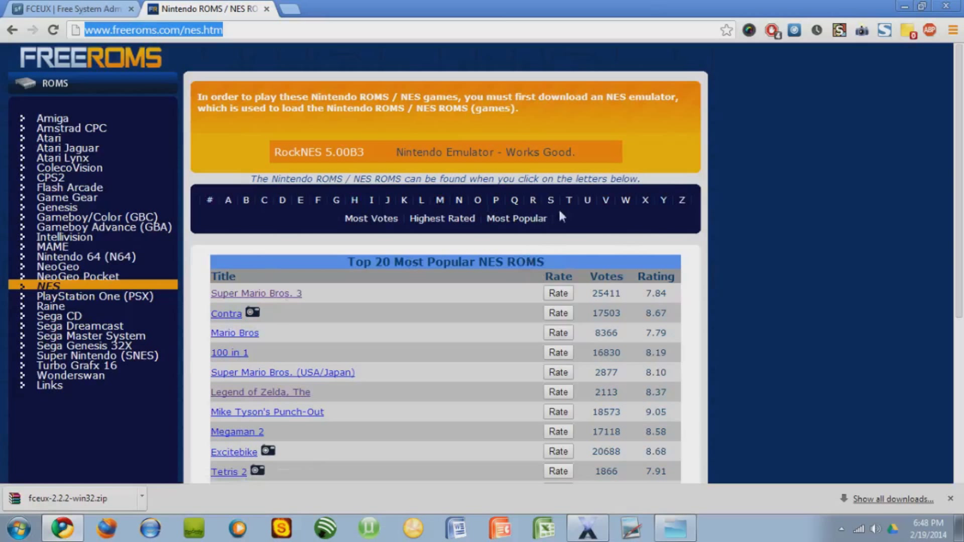
Download super_mario_bros._3.zip through the alternative link and captcha, then show it in its folder
click(271, 296)
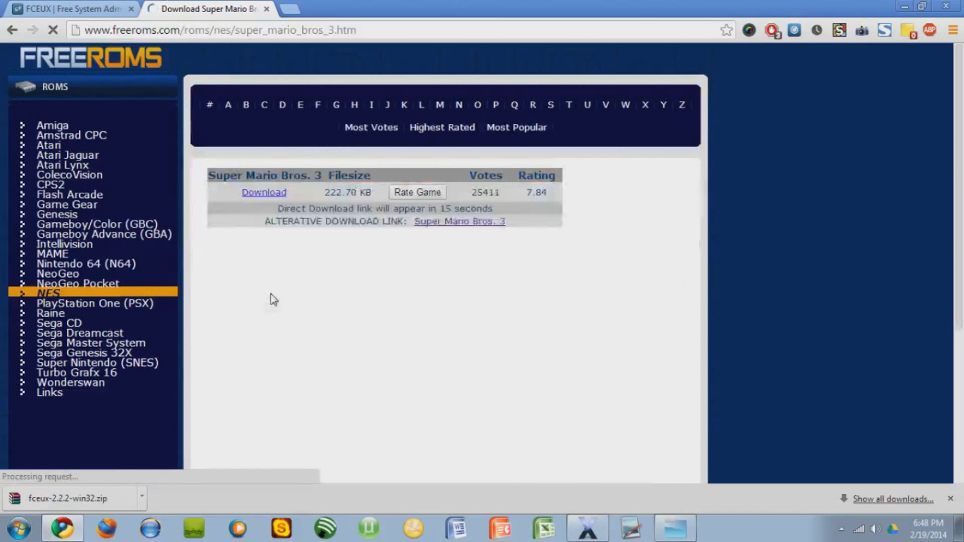
click(431, 222)
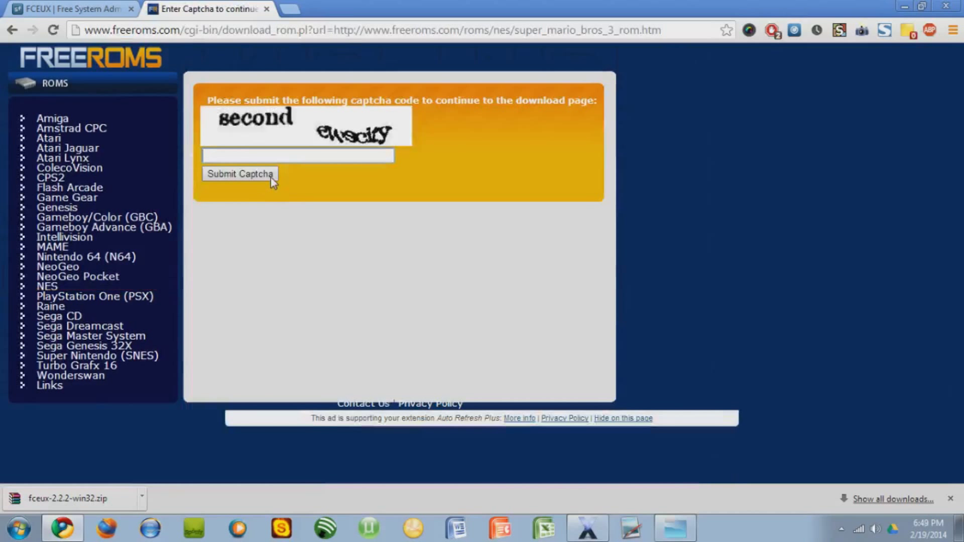
text(second ew)
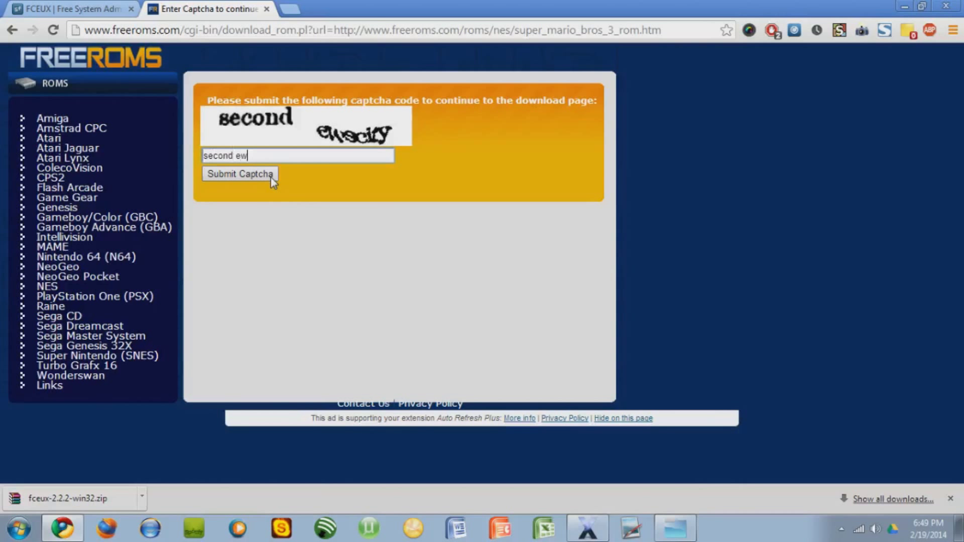
text(scity)
click(271, 175)
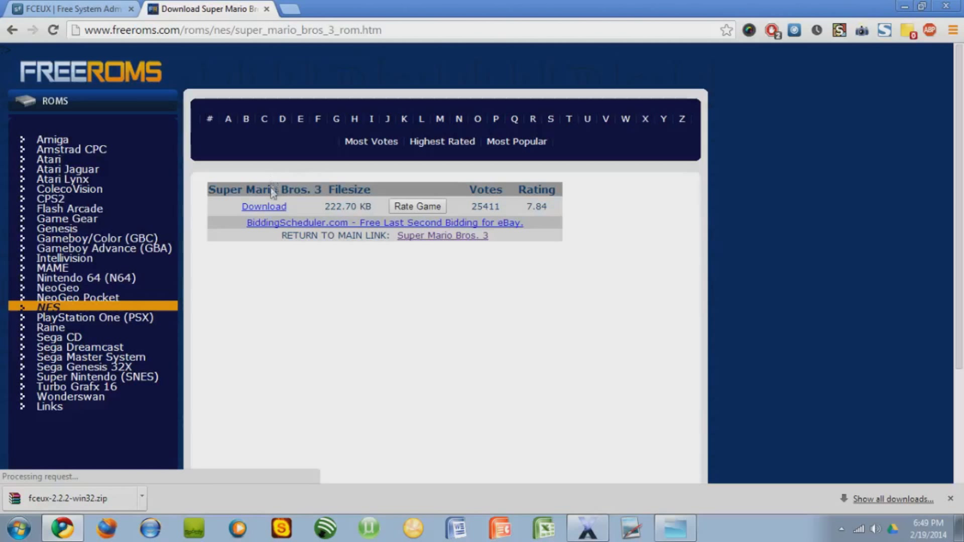
click(271, 208)
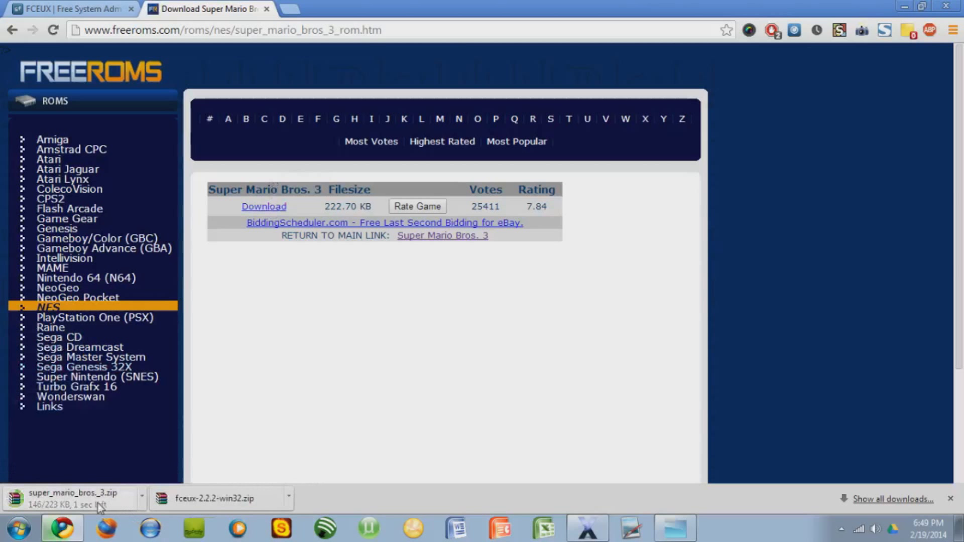
click(142, 497)
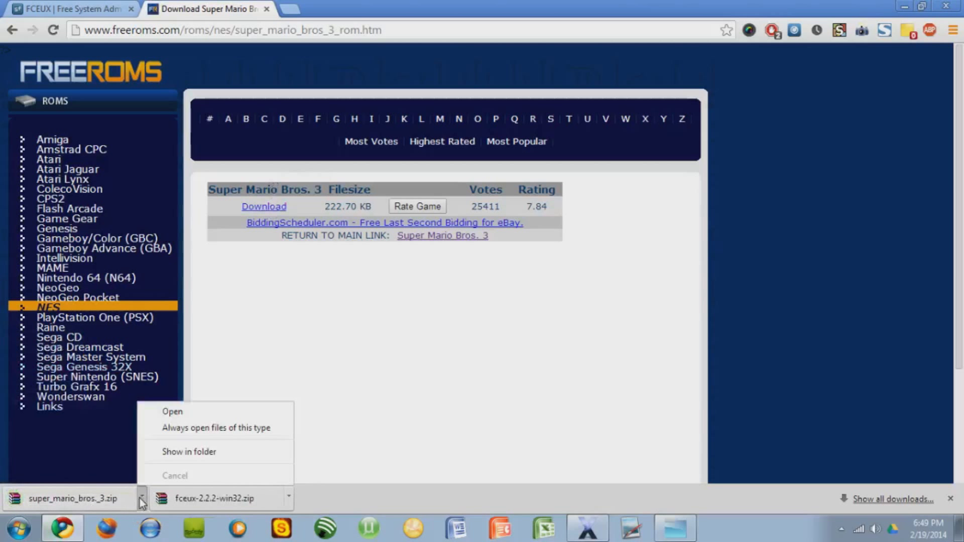
click(176, 453)
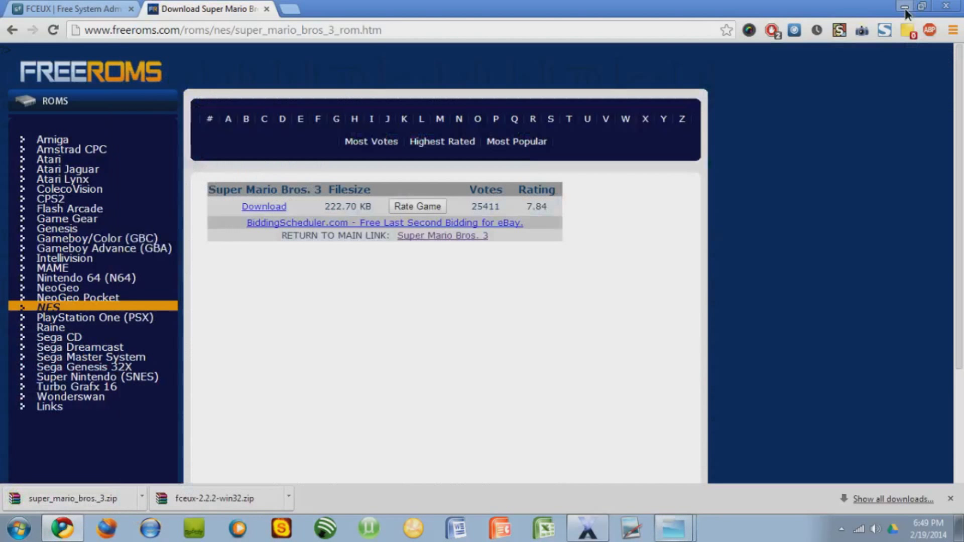
Move super_mario_bros._3.zip from Downloads into NES\ROMS and close the Downloads window
click(904, 6)
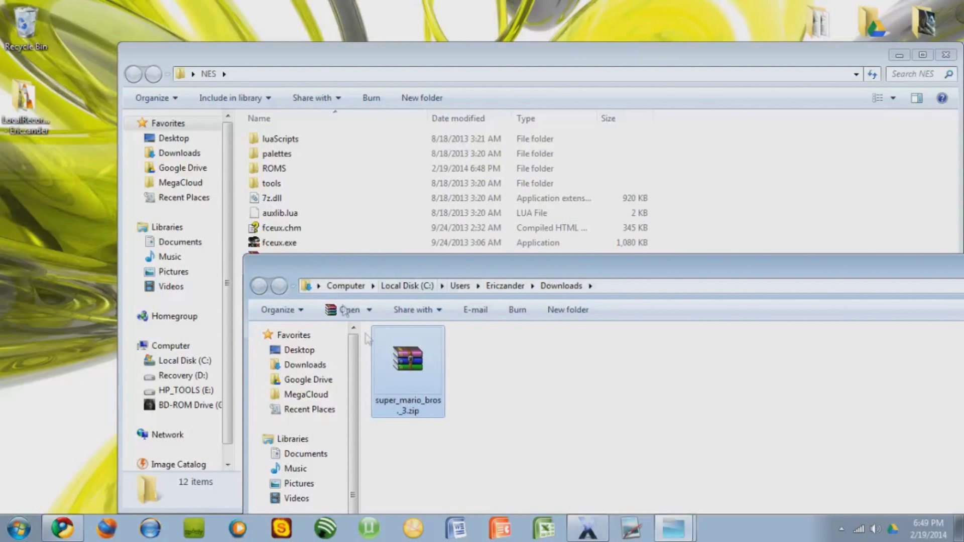
click(283, 168)
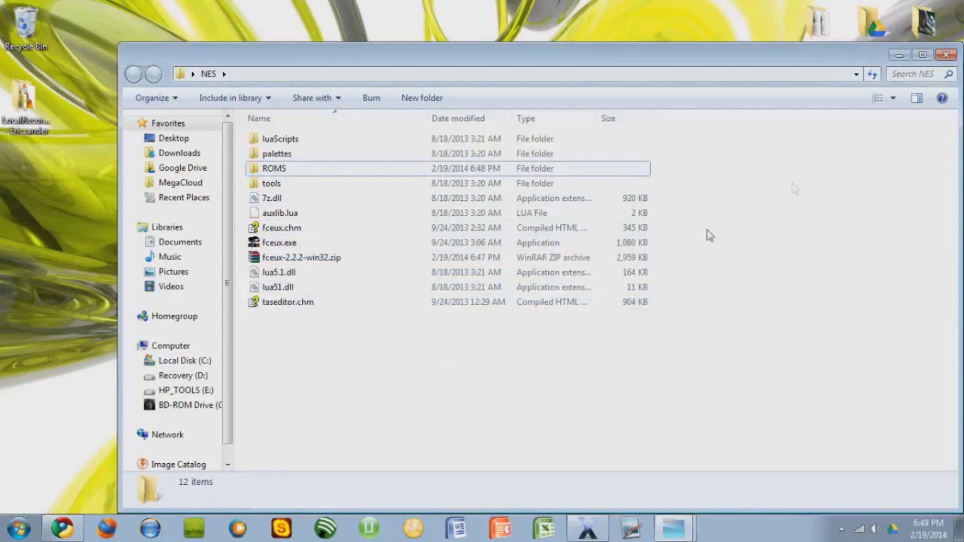
click(946, 55)
drag(821, 268, 486, 275)
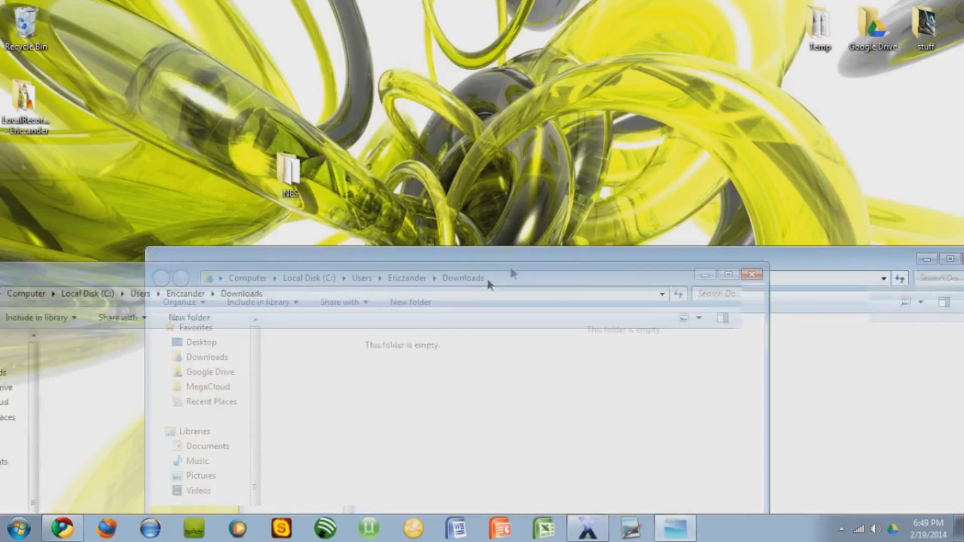
click(731, 286)
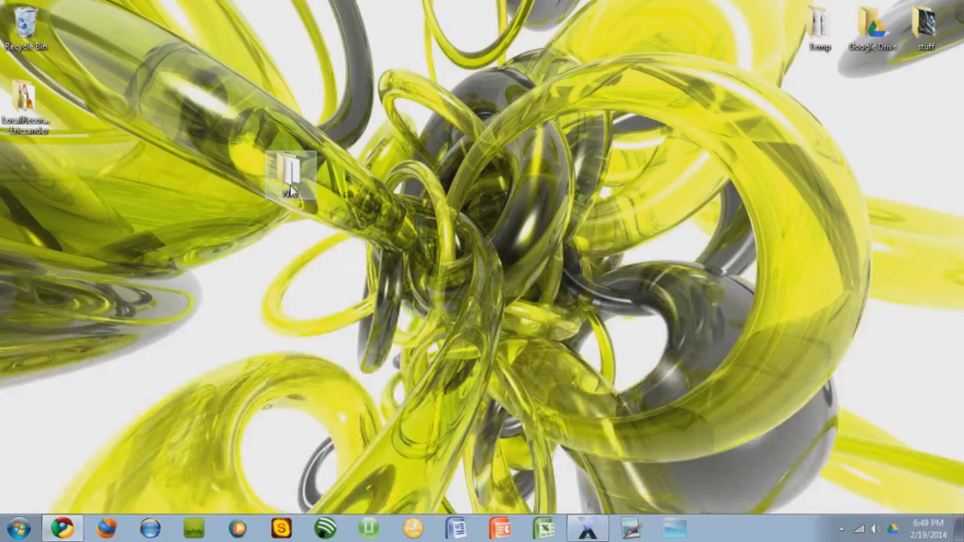
Confirm the zip is in NES\ROMS, then launch fceux.exe from the NES folder
double_click(290, 191)
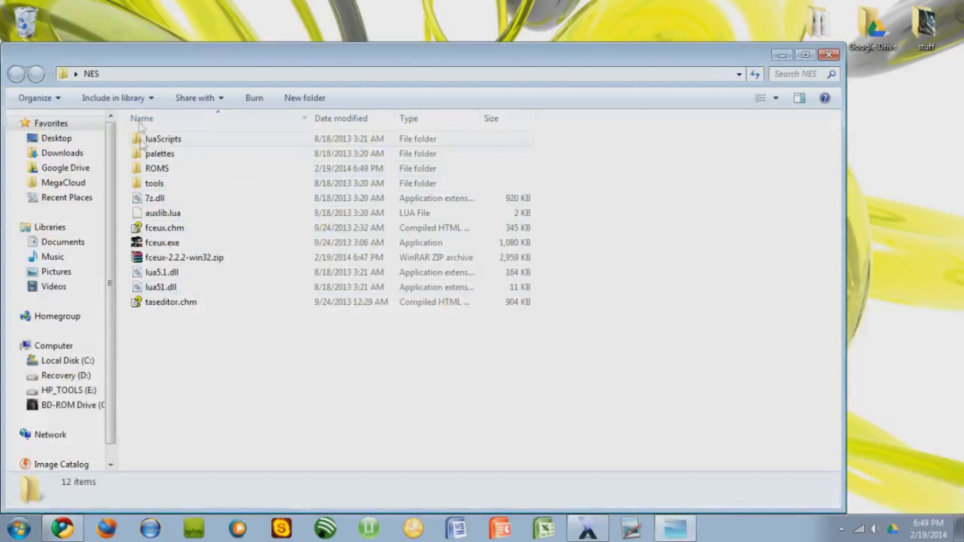
double_click(157, 169)
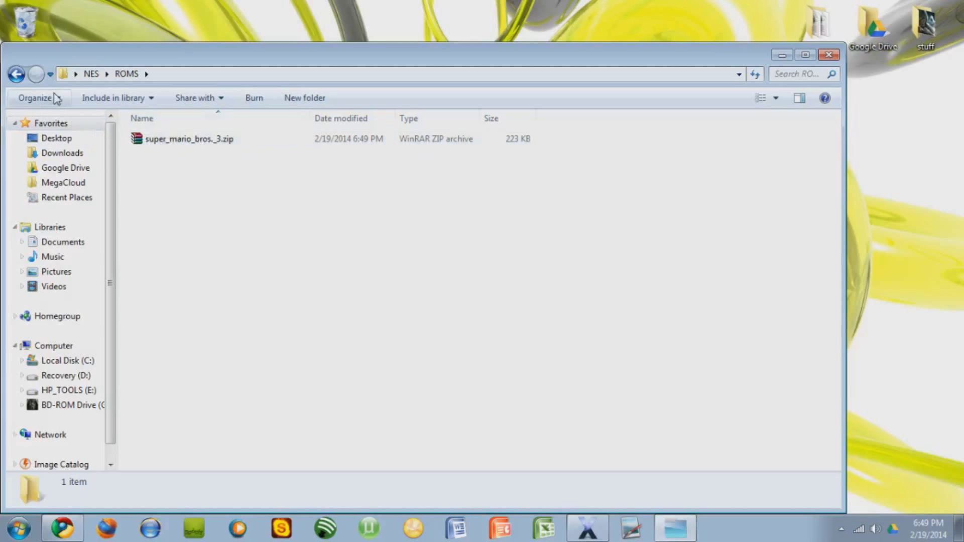
click(17, 75)
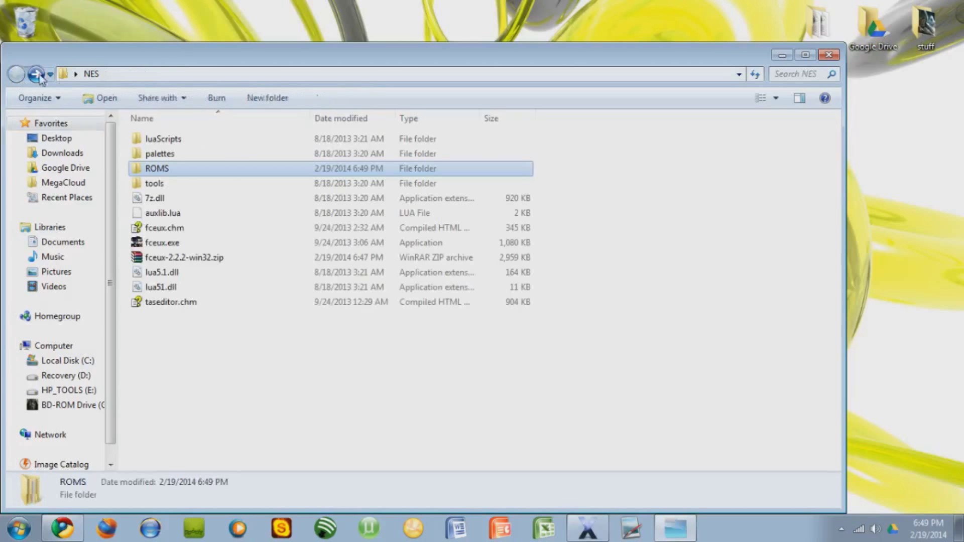
click(196, 244)
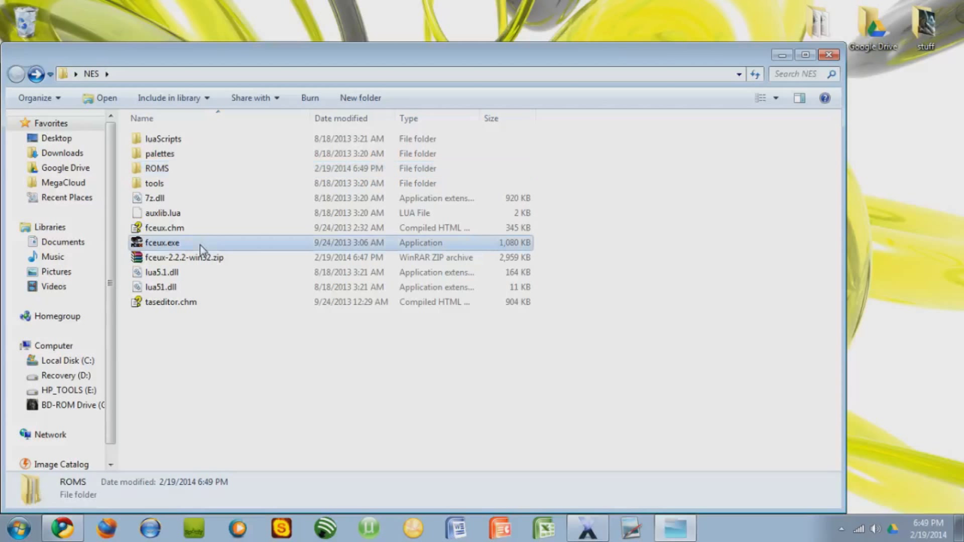
double_click(158, 245)
Allow FCEUX to run, load super_mario_bros._3.zip via File > Open ROM, and maximize the window
click(511, 276)
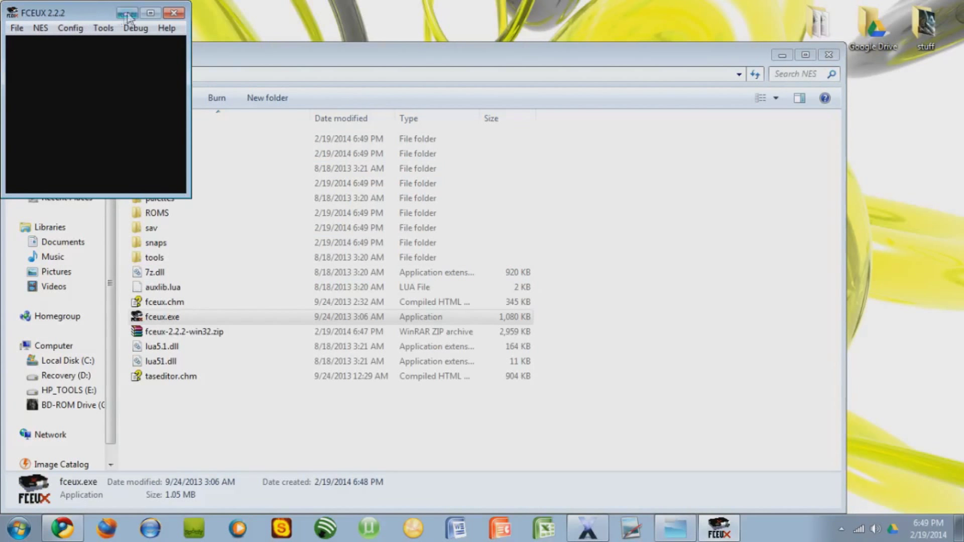
click(17, 29)
click(27, 43)
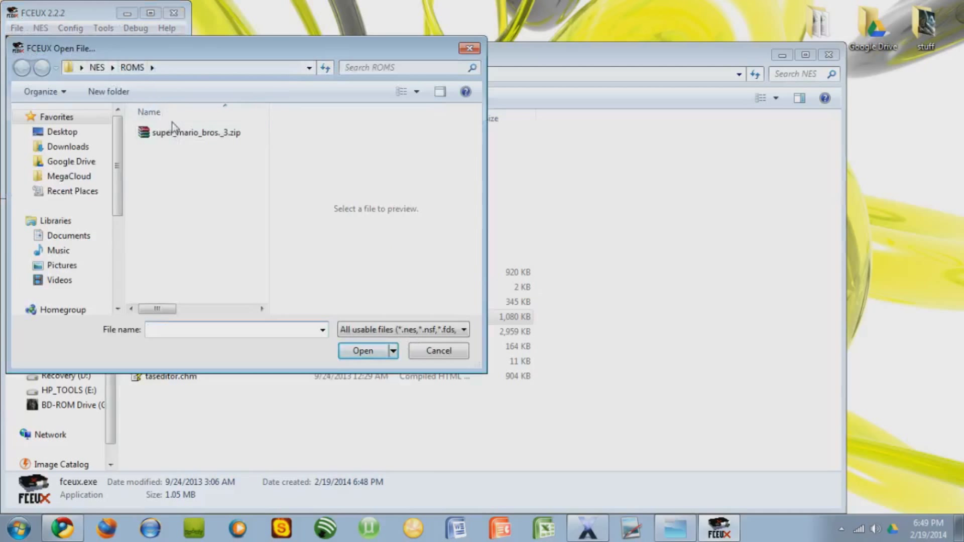
double_click(175, 134)
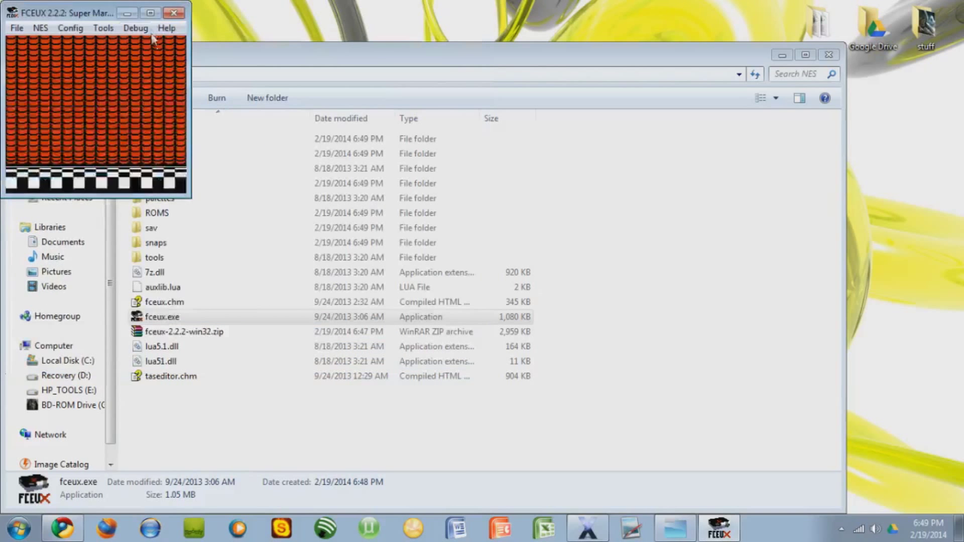
click(150, 13)
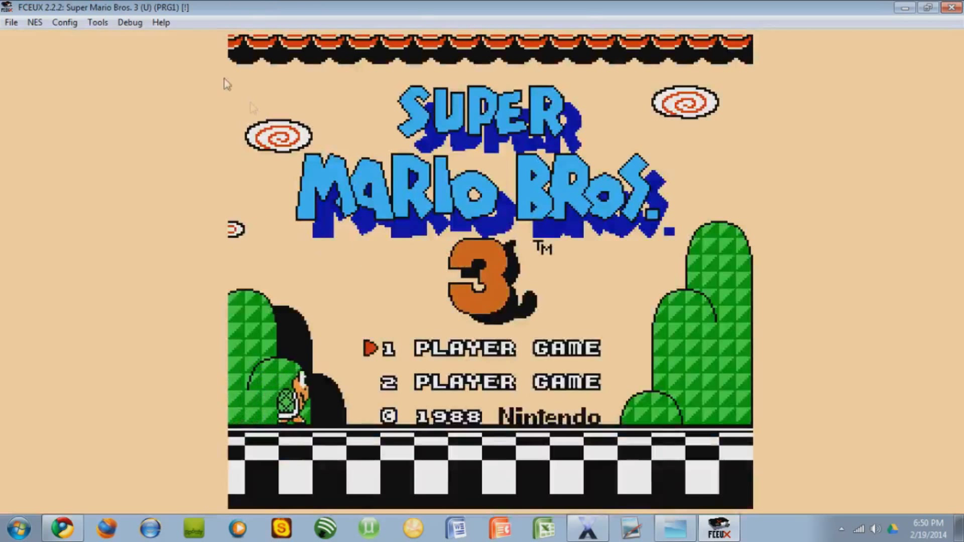
Look through the FCEUX menus and close them without changing any settings
click(90, 22)
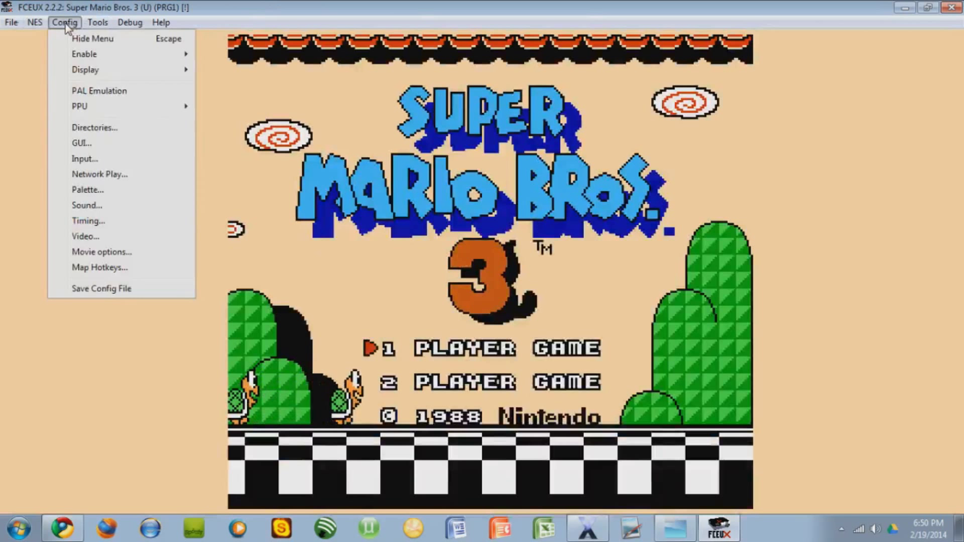
mouse_move(121, 25)
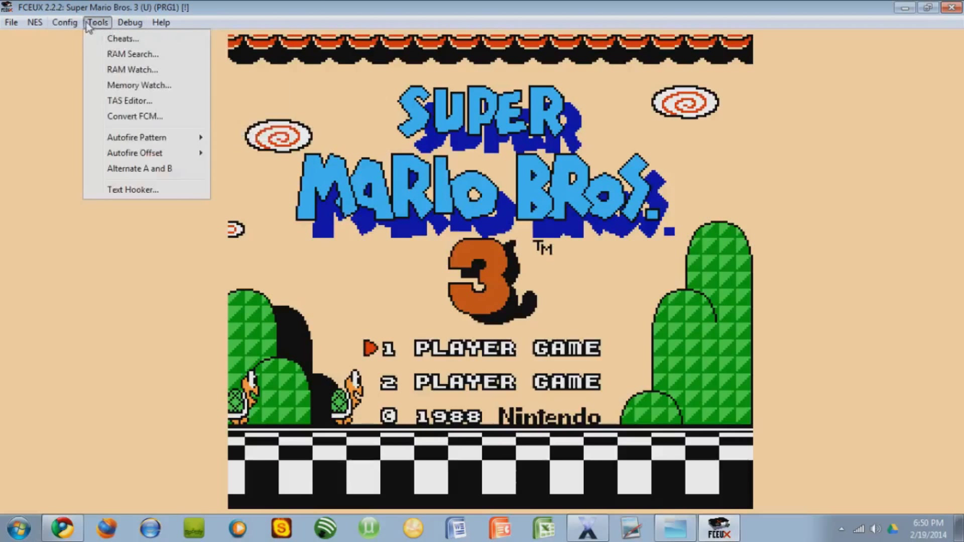
mouse_move(31, 30)
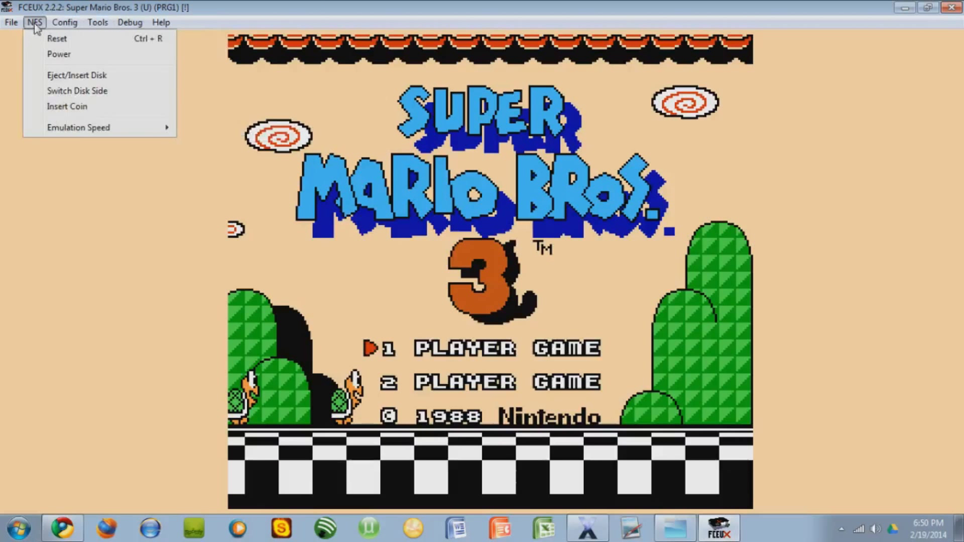
mouse_move(64, 23)
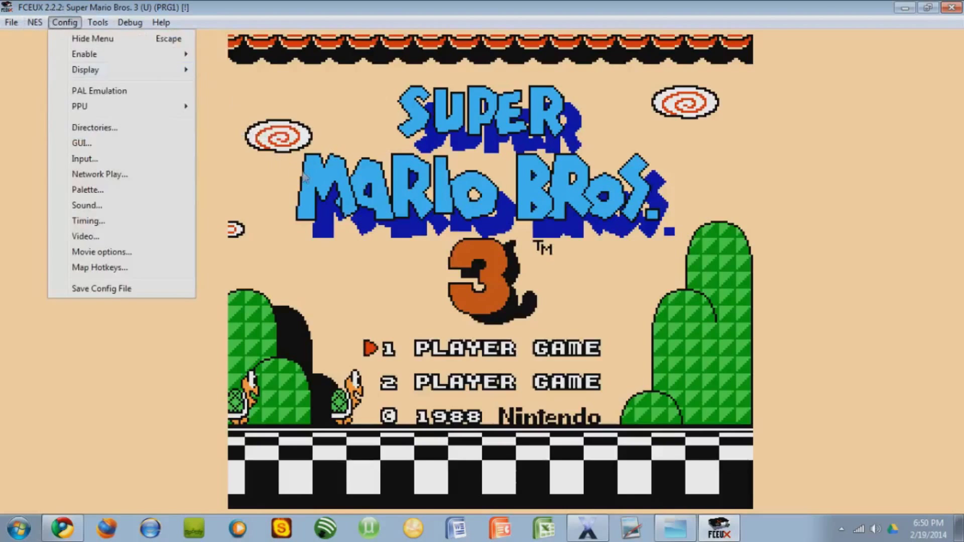
click(304, 177)
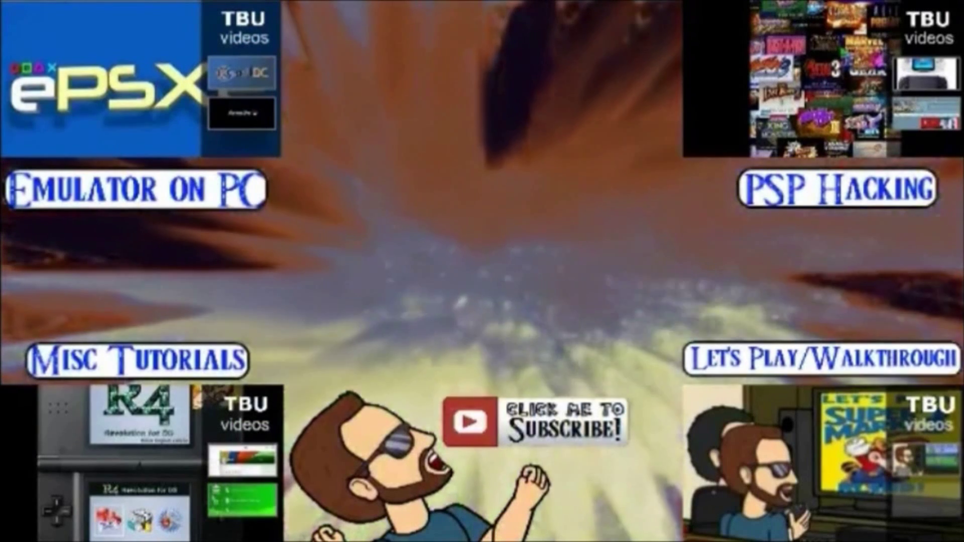